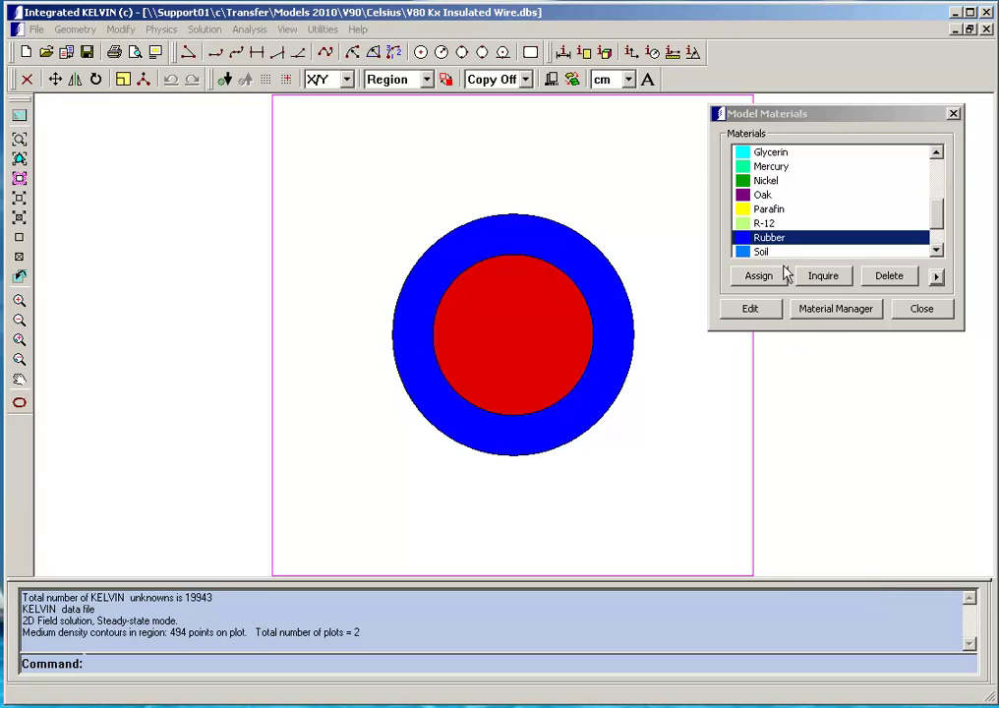
Inquire which materials are assigned to the wire's inner core and to the surrounding insulation ring.
{"action": "left_click", "coordinate": [816, 277]}
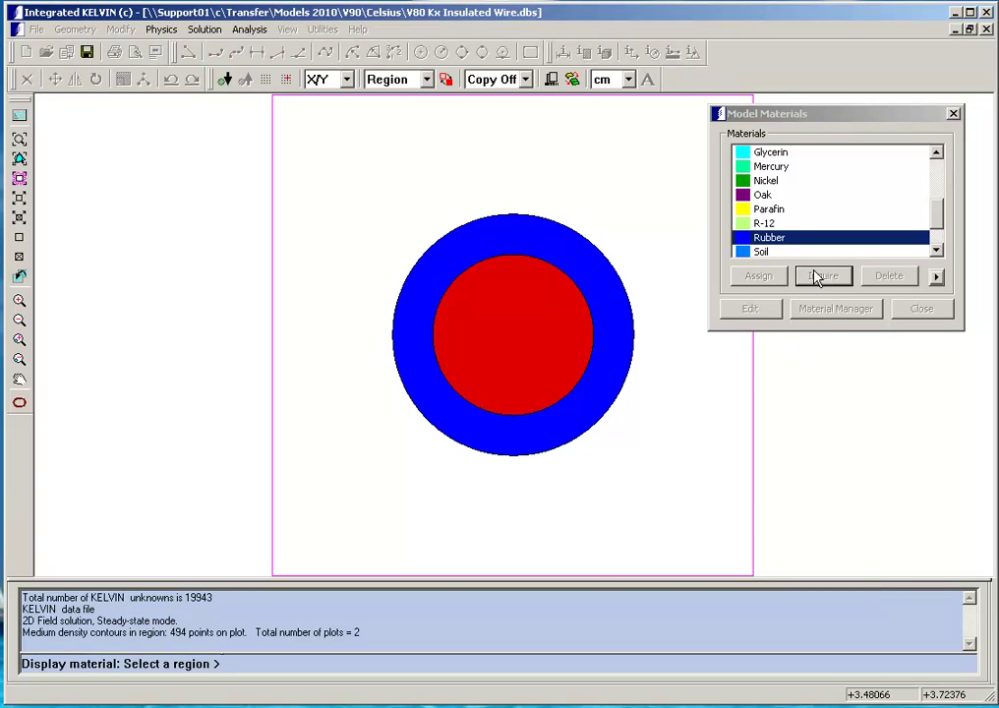
{"action": "left_click", "coordinate": [518, 326]}
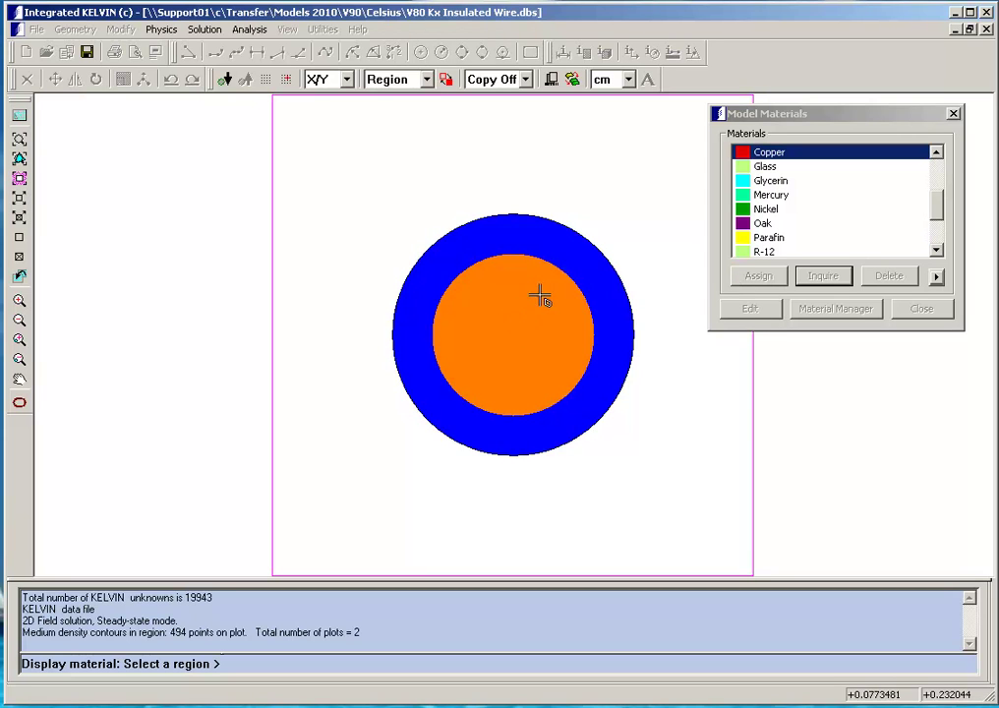
{"action": "left_click", "coordinate": [579, 258]}
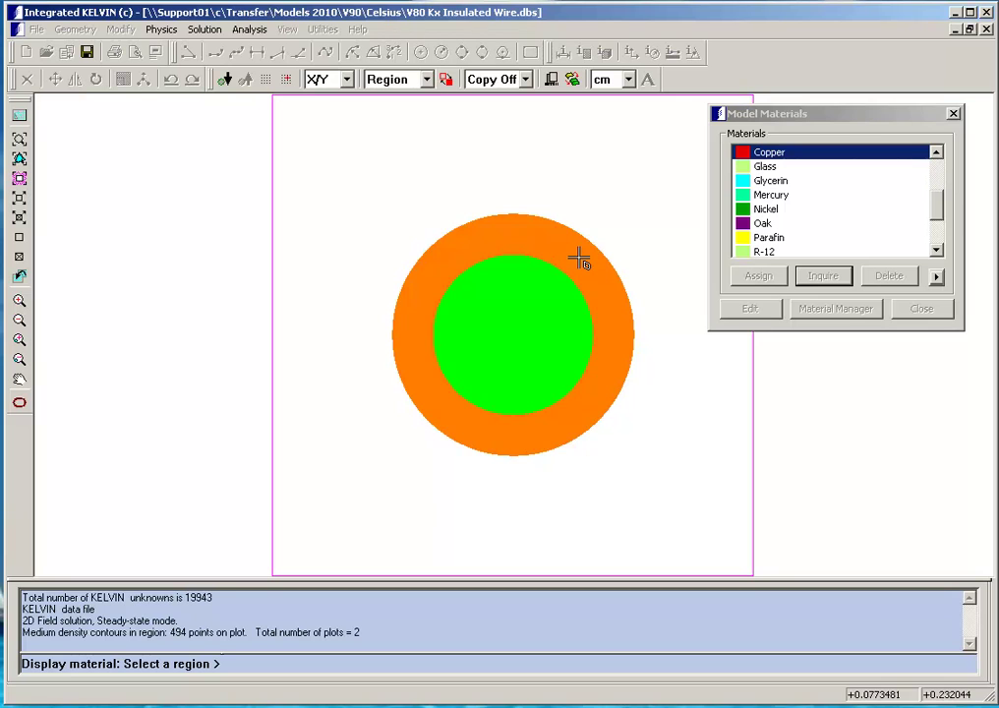
{"action": "left_click", "coordinate": [579, 258]}
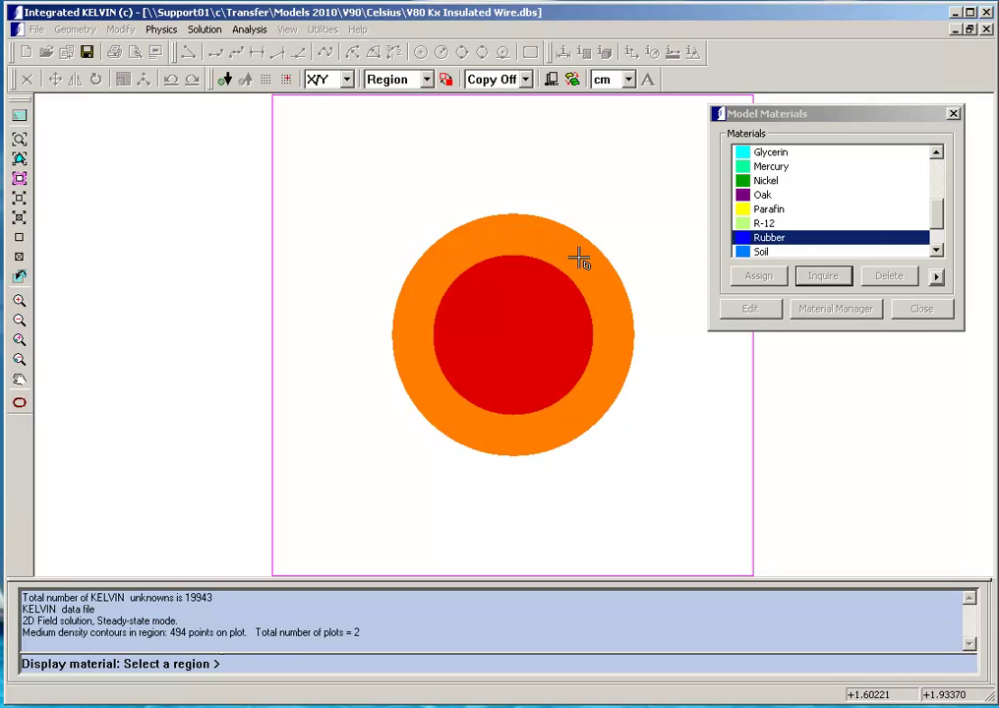
{"action": "left_click", "coordinate": [579, 258]}
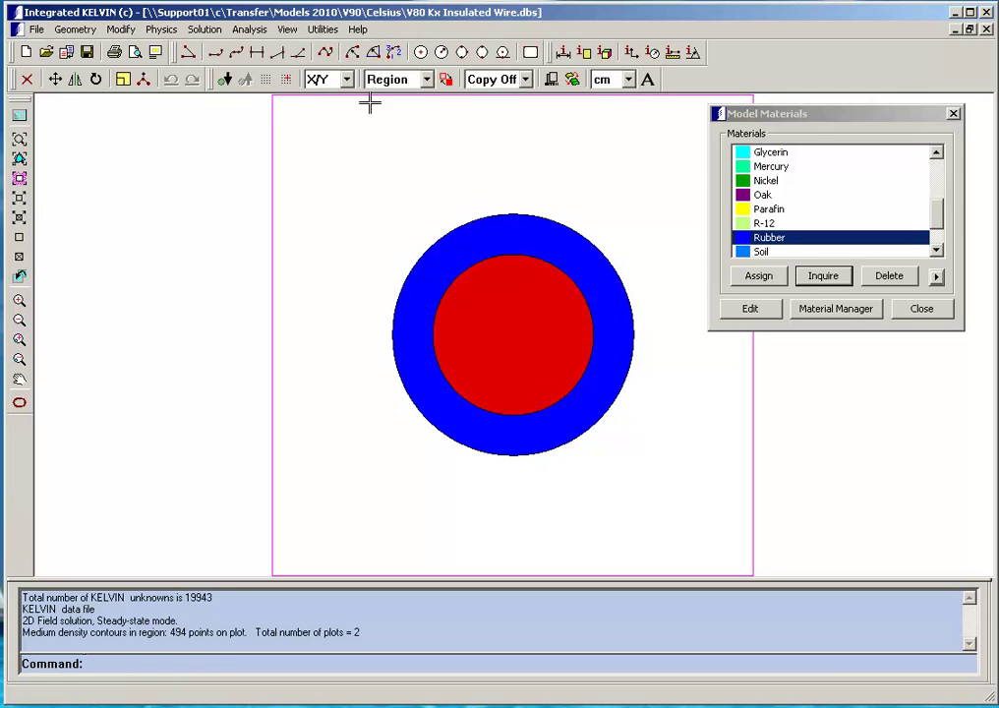
Display the boundary condition assigned to the outer circle of the insulation.
{"action": "left_click", "coordinate": [173, 30]}
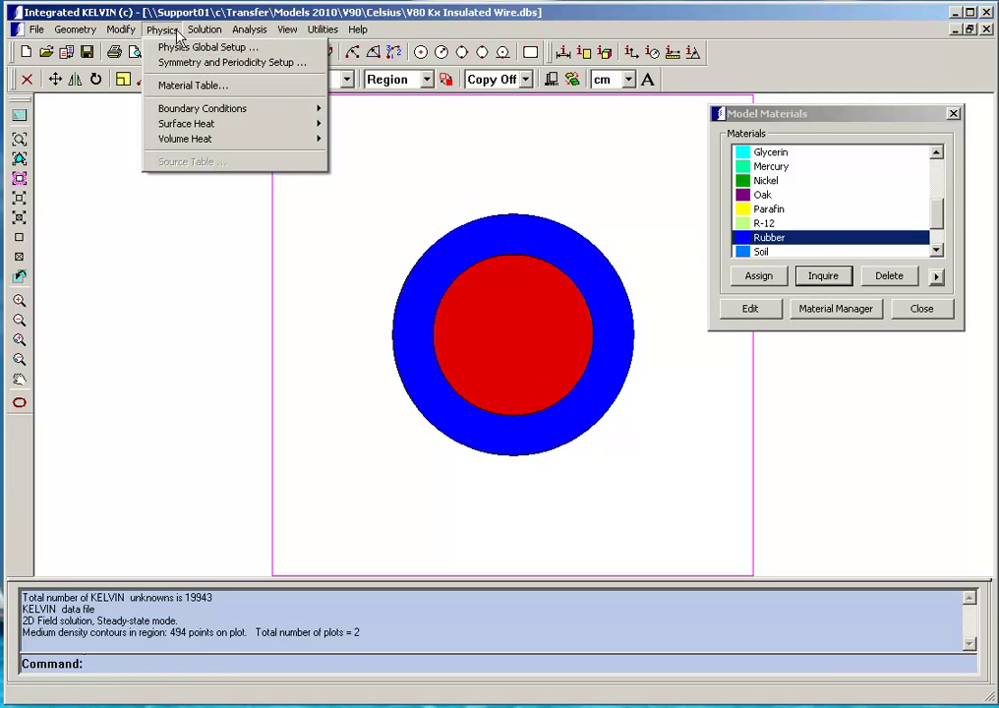
{"action": "mouse_move", "coordinate": [185, 113]}
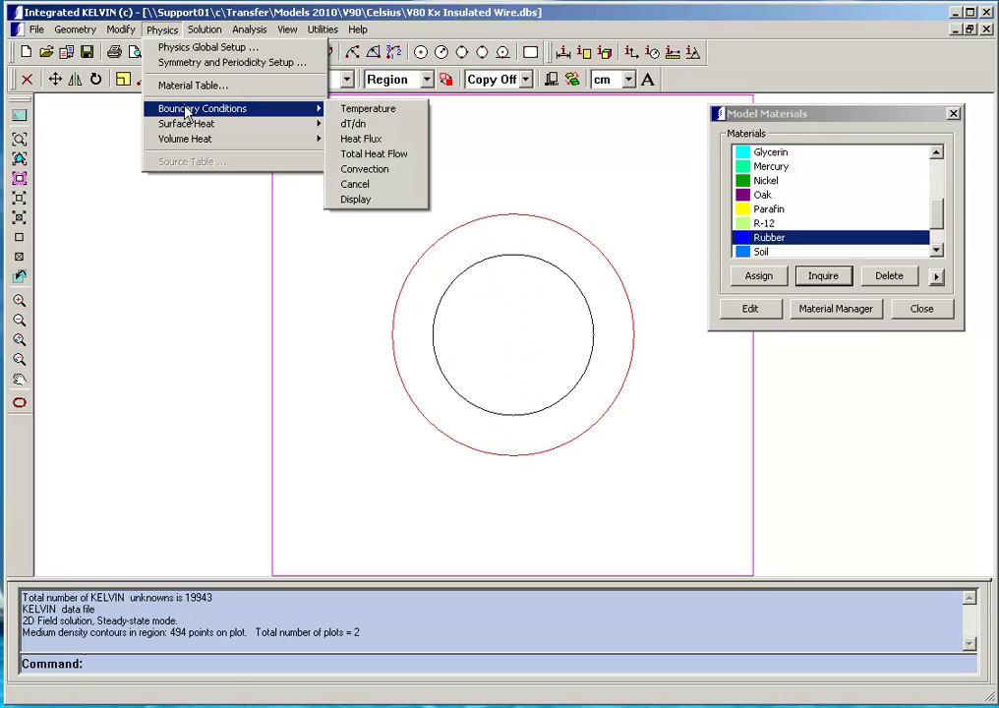
{"action": "left_click", "coordinate": [346, 200]}
{"action": "left_click", "coordinate": [438, 236]}
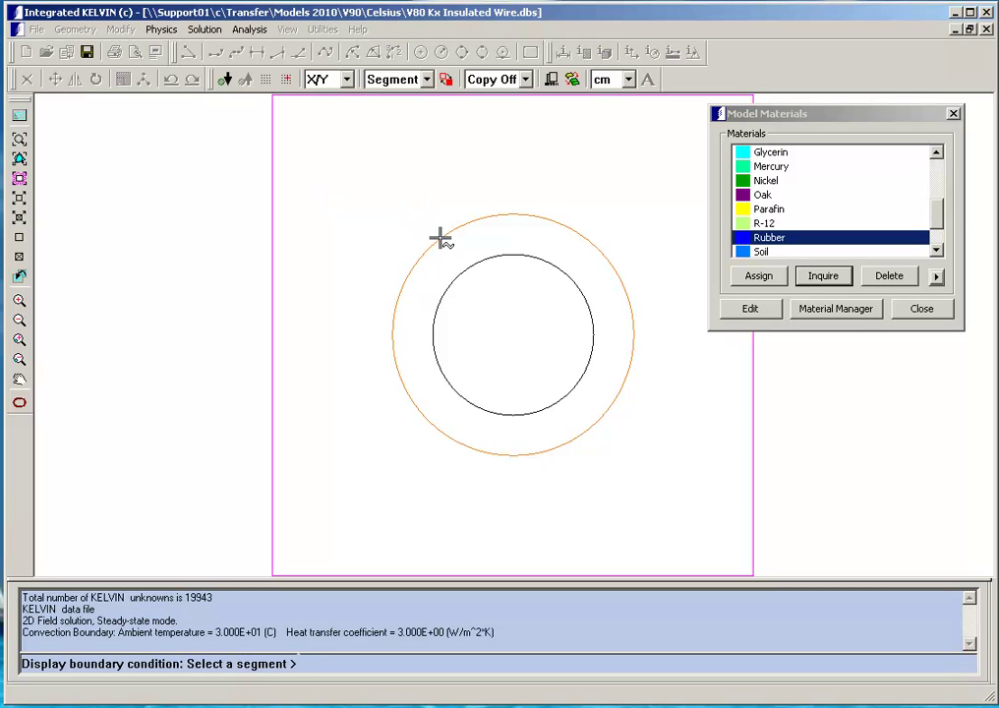
{"action": "right_click", "coordinate": [419, 198]}
Display the volume heat assigned to the inner core, and close the model materials list.
{"action": "left_click", "coordinate": [165, 30]}
{"action": "mouse_move", "coordinate": [203, 146]}
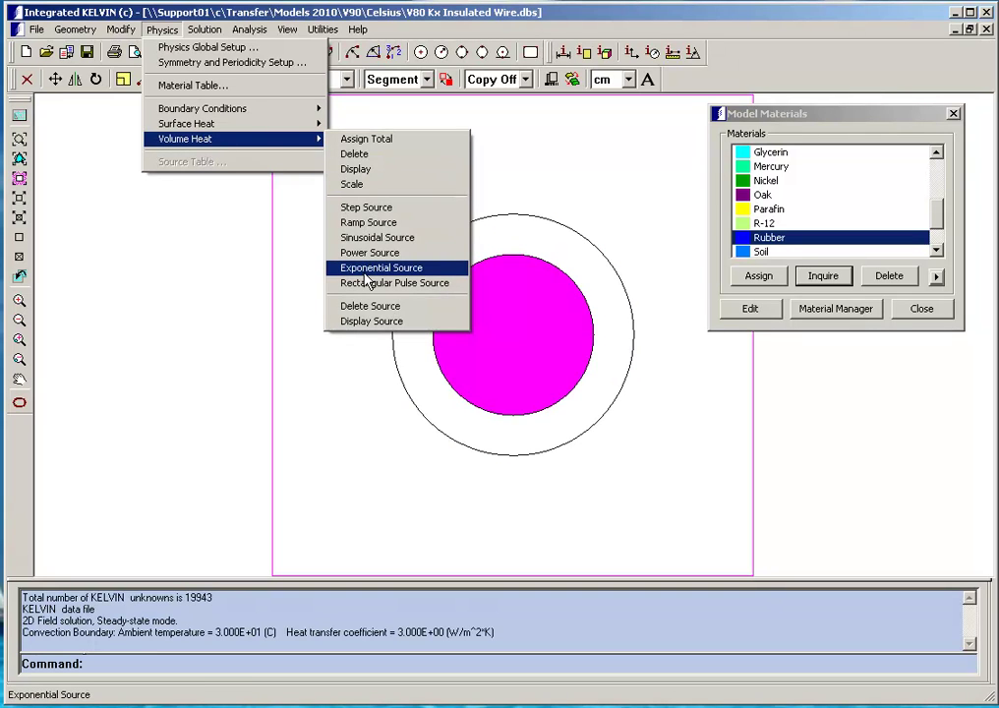
{"action": "left_click", "coordinate": [360, 171]}
{"action": "left_click", "coordinate": [474, 290]}
{"action": "right_click", "coordinate": [474, 290]}
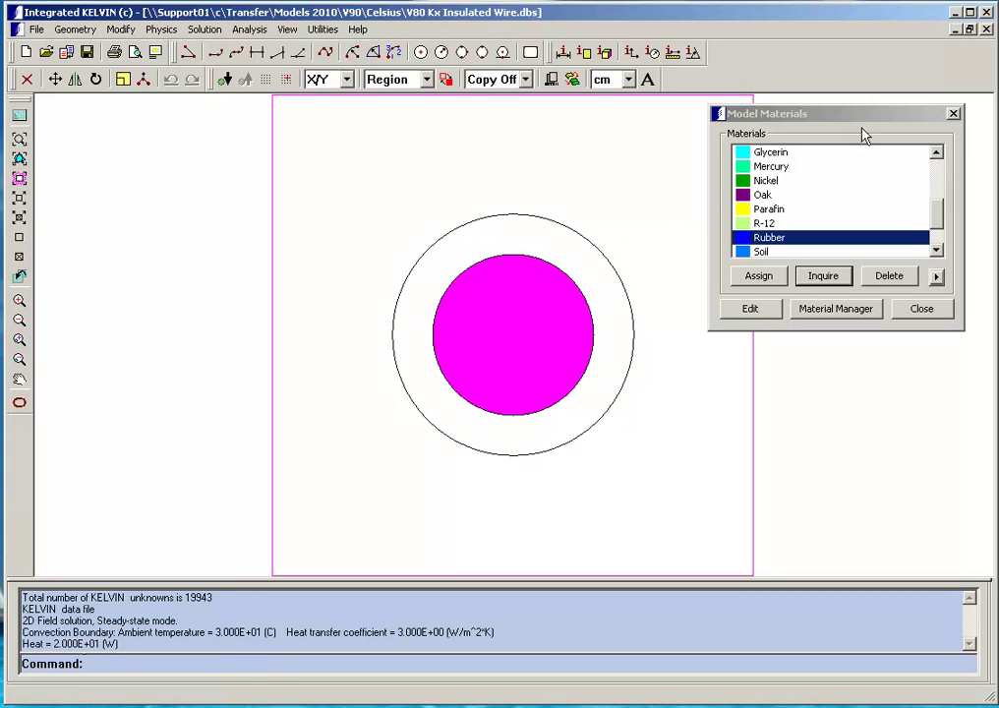
{"action": "left_click", "coordinate": [953, 114]}
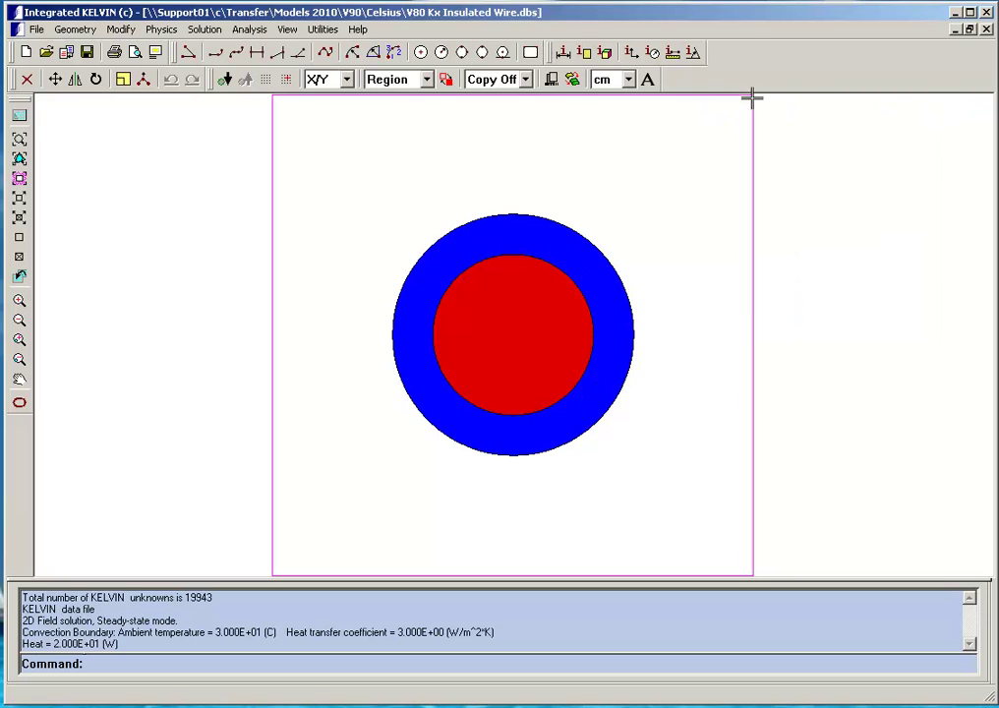
Display the 2D element mesh used for the wire and its insulation.
{"action": "left_click", "coordinate": [251, 32]}
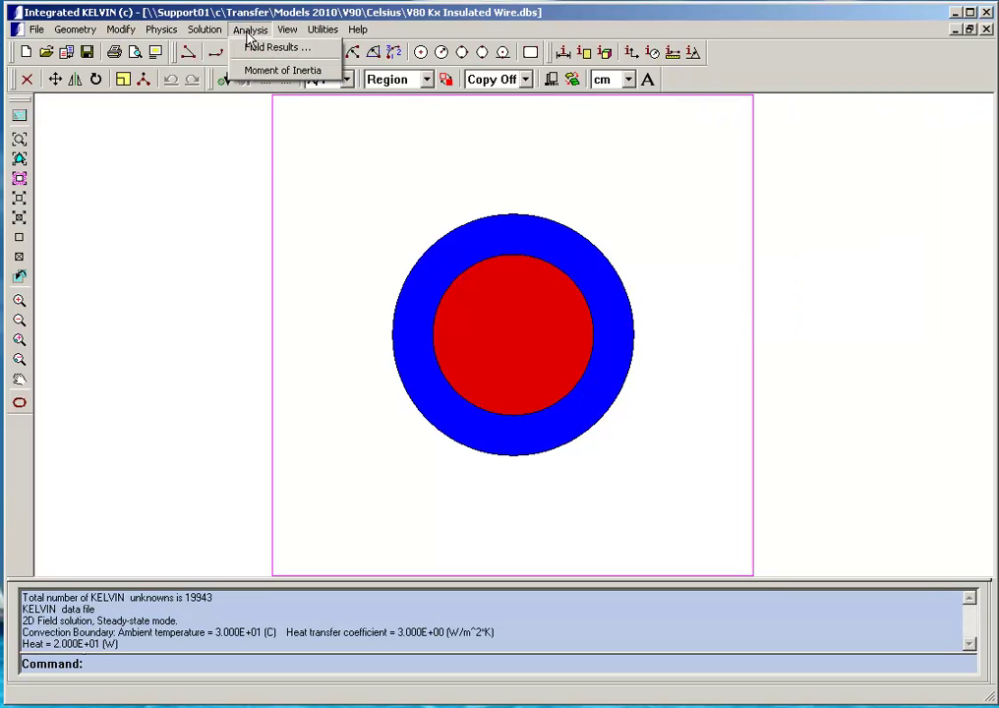
{"action": "mouse_move", "coordinate": [218, 36]}
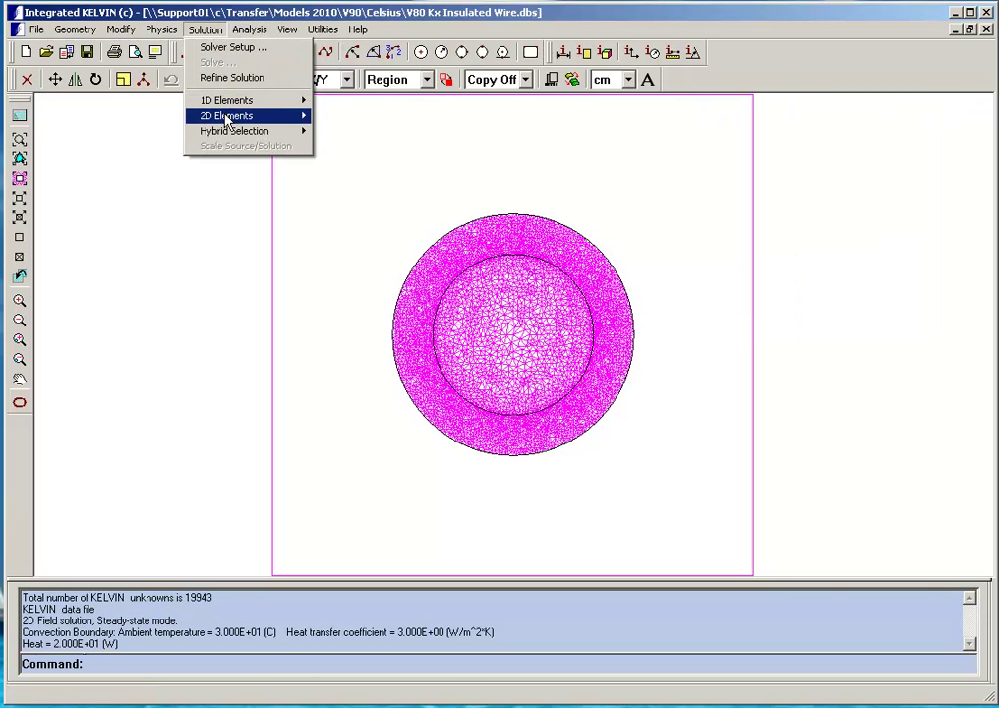
{"action": "mouse_move", "coordinate": [225, 116]}
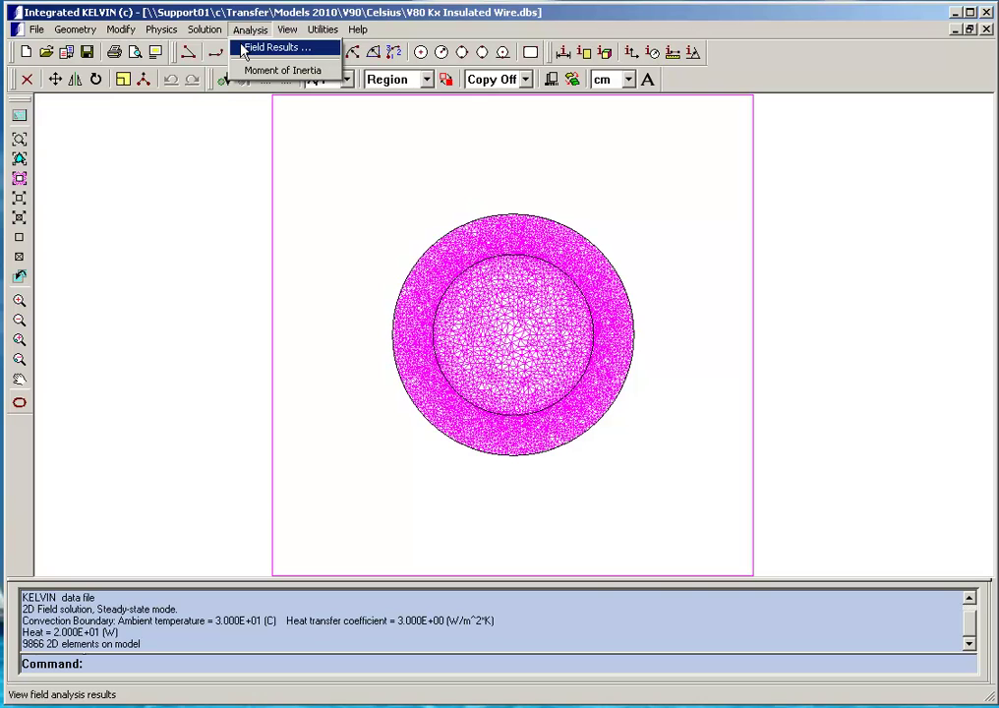
Plot medium-density temperature contours in solid color on the core and insulation regions.
{"action": "left_click", "coordinate": [246, 49]}
{"action": "left_click_drag", "start_coordinate": [190, 114], "coordinate": [237, 96]}
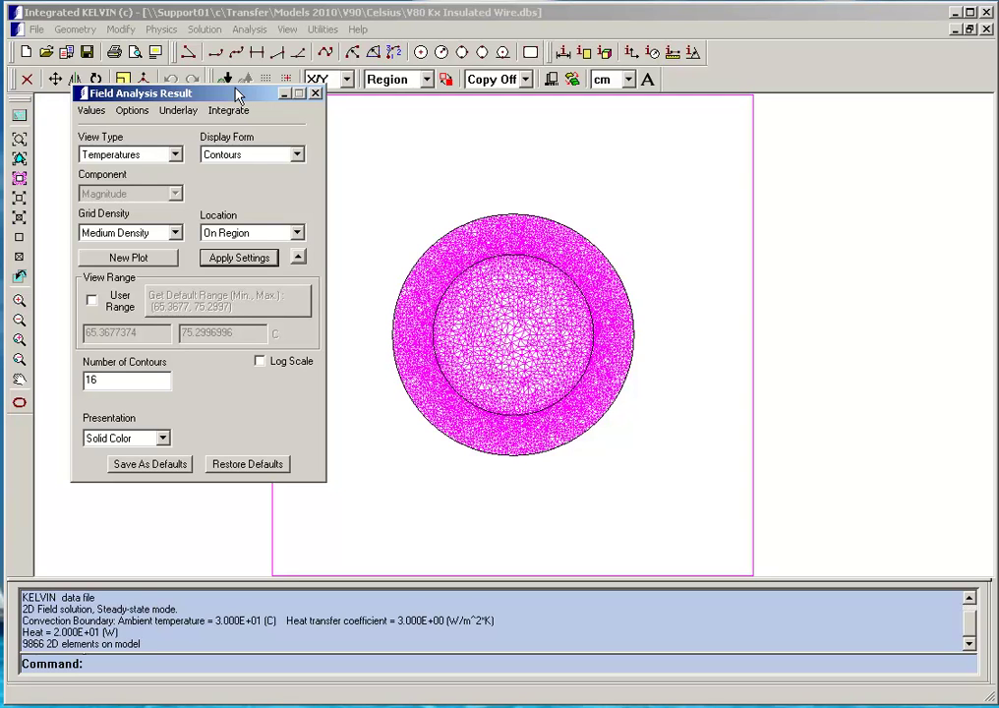
{"action": "left_click", "coordinate": [134, 260]}
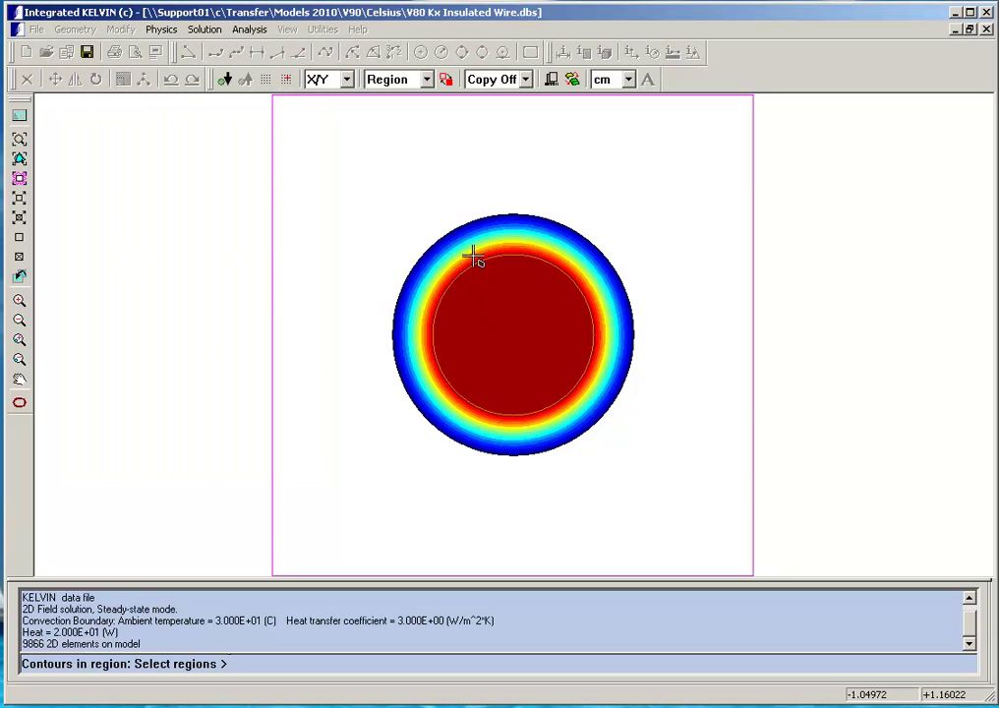
{"action": "left_click", "coordinate": [473, 245]}
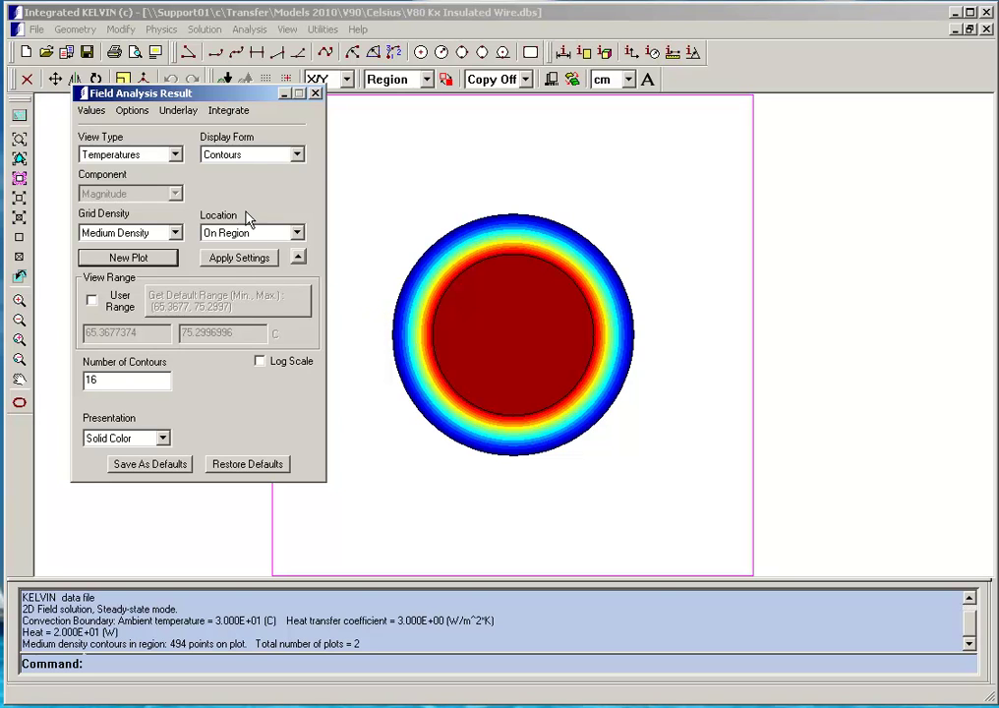
Graph the temperature along a line spanning the full diameter of the outer circle, and close the graph after reviewing it.
{"action": "left_click", "coordinate": [296, 156]}
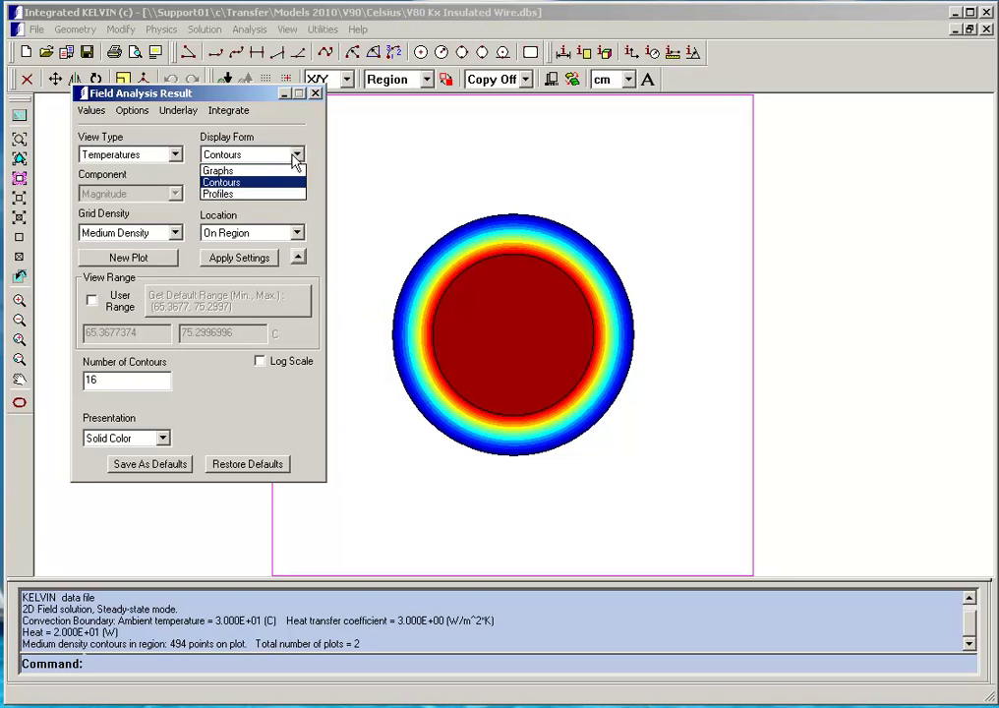
{"action": "left_click", "coordinate": [271, 175]}
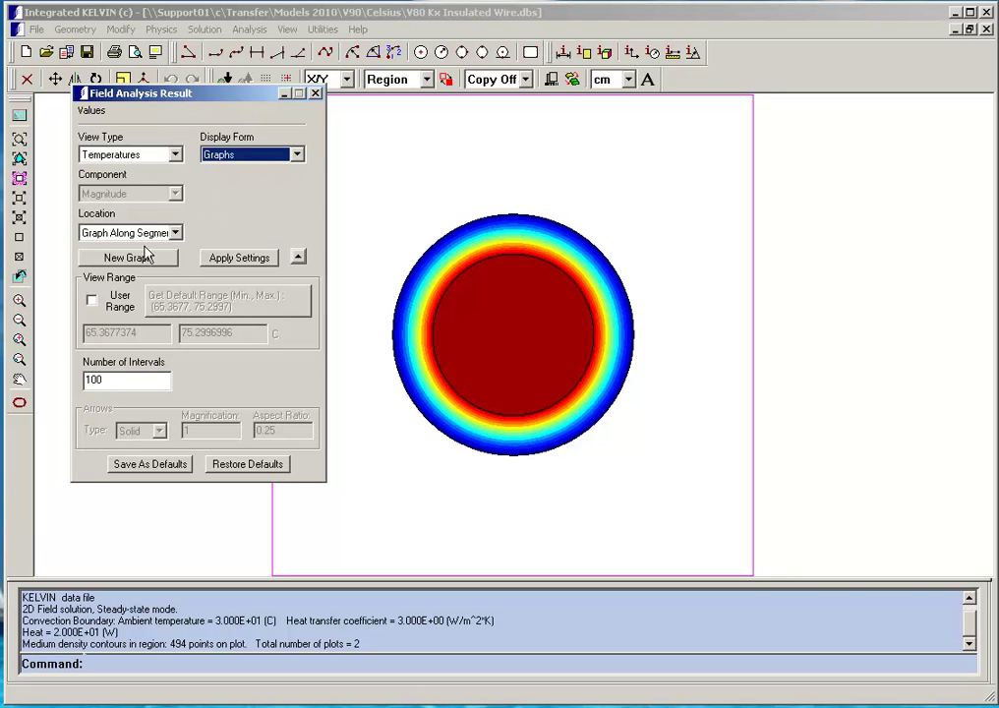
{"action": "left_click", "coordinate": [175, 233]}
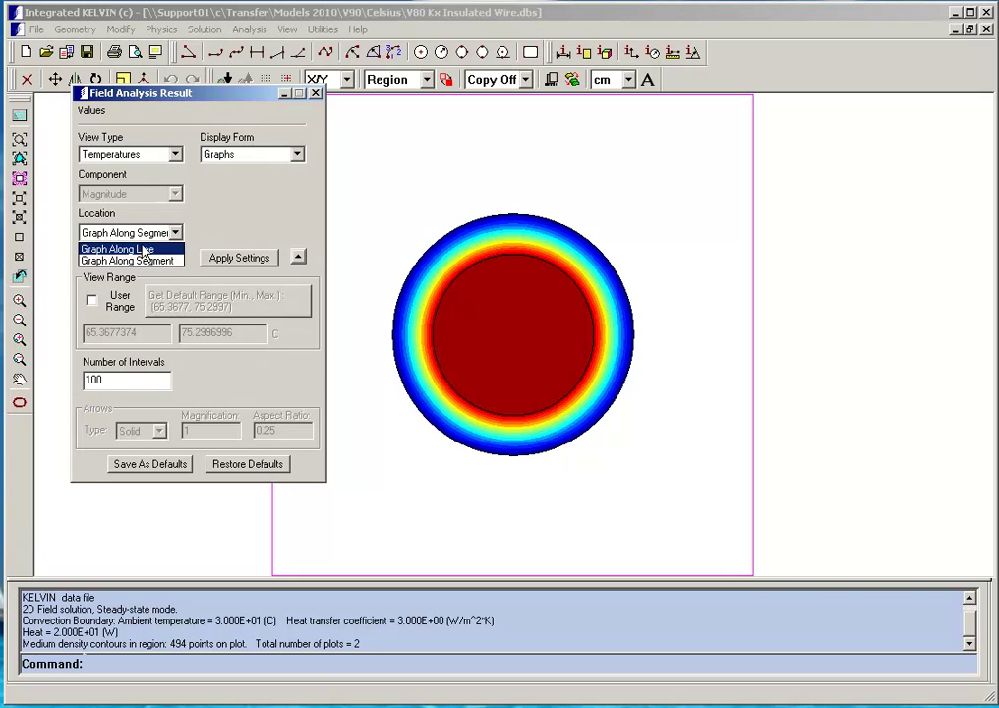
{"action": "left_click", "coordinate": [123, 248]}
{"action": "left_click", "coordinate": [126, 258]}
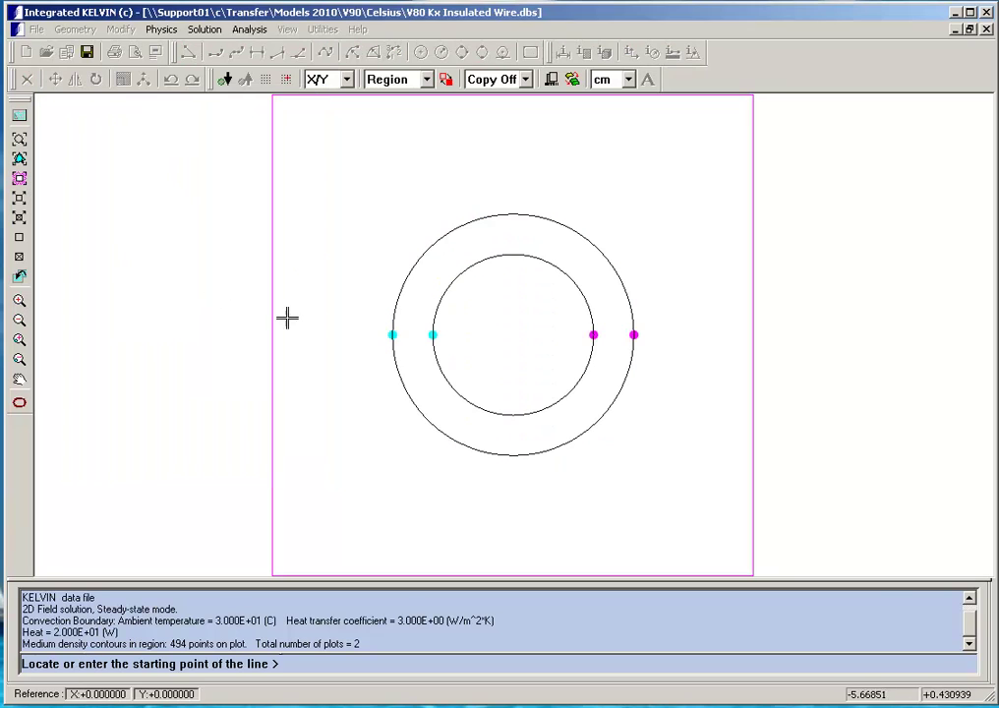
{"action": "left_click", "coordinate": [389, 334]}
{"action": "left_click", "coordinate": [632, 335]}
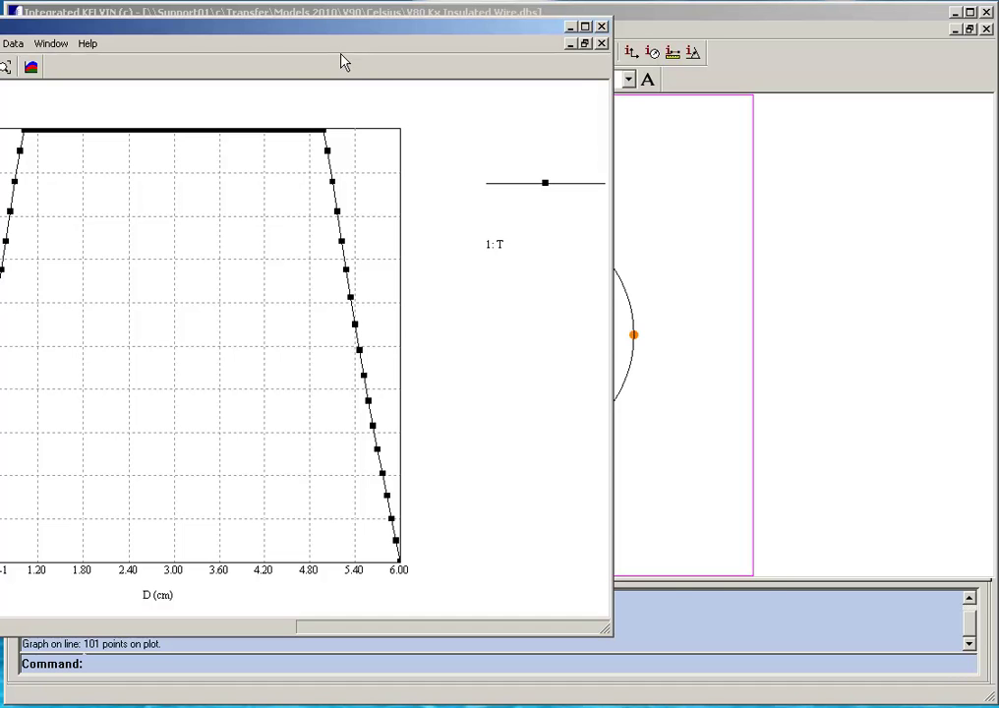
{"action": "left_click_drag", "start_coordinate": [328, 32], "coordinate": [485, 30]}
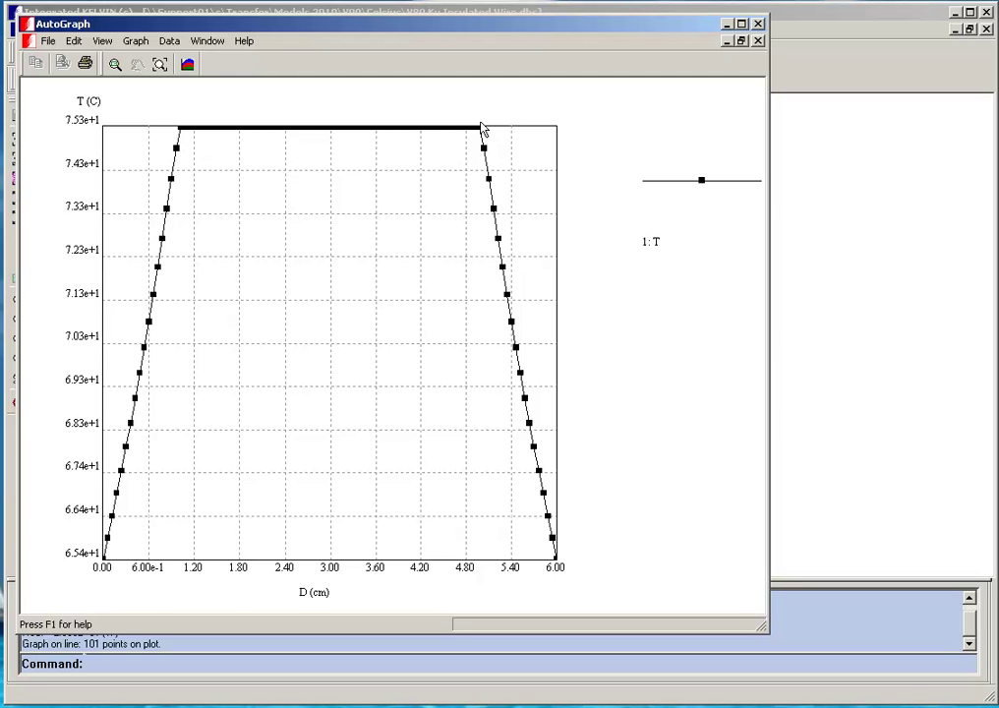
{"action": "left_click", "coordinate": [759, 24]}
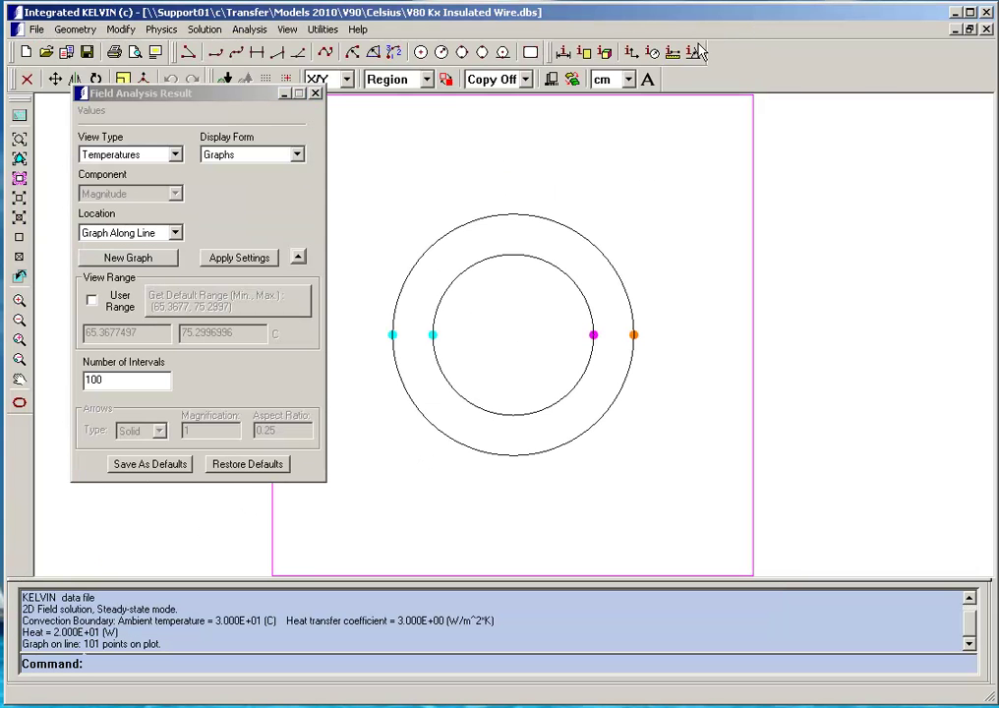
Graph the temperature along the inner core's diameter, read the value at the curve's peak, and close the graph.
{"action": "left_click", "coordinate": [135, 260]}
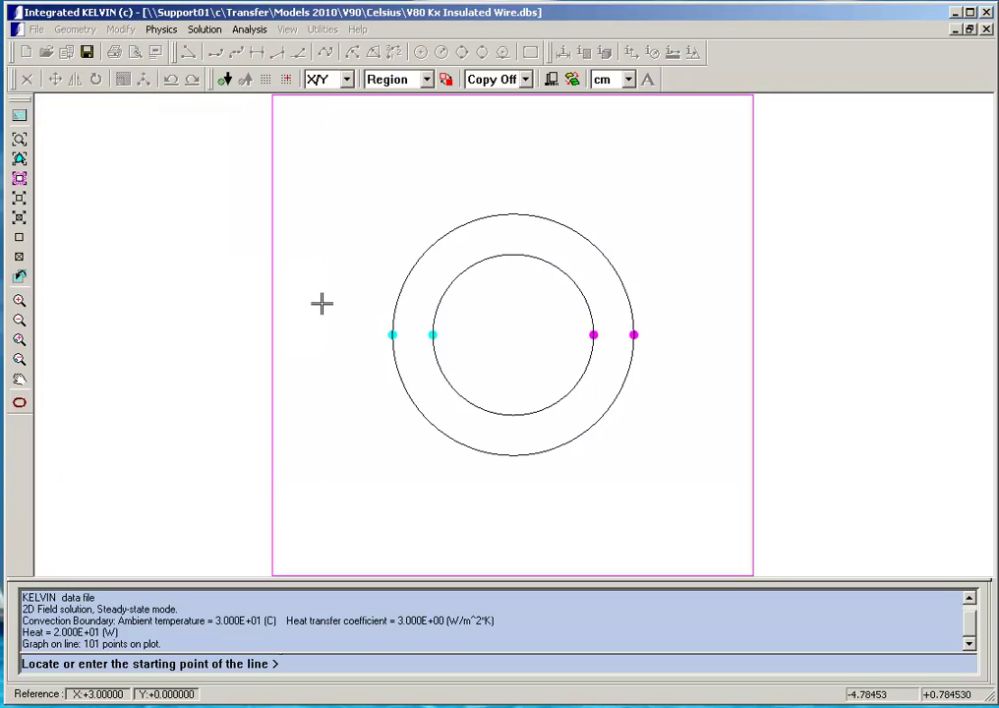
{"action": "left_click", "coordinate": [433, 335]}
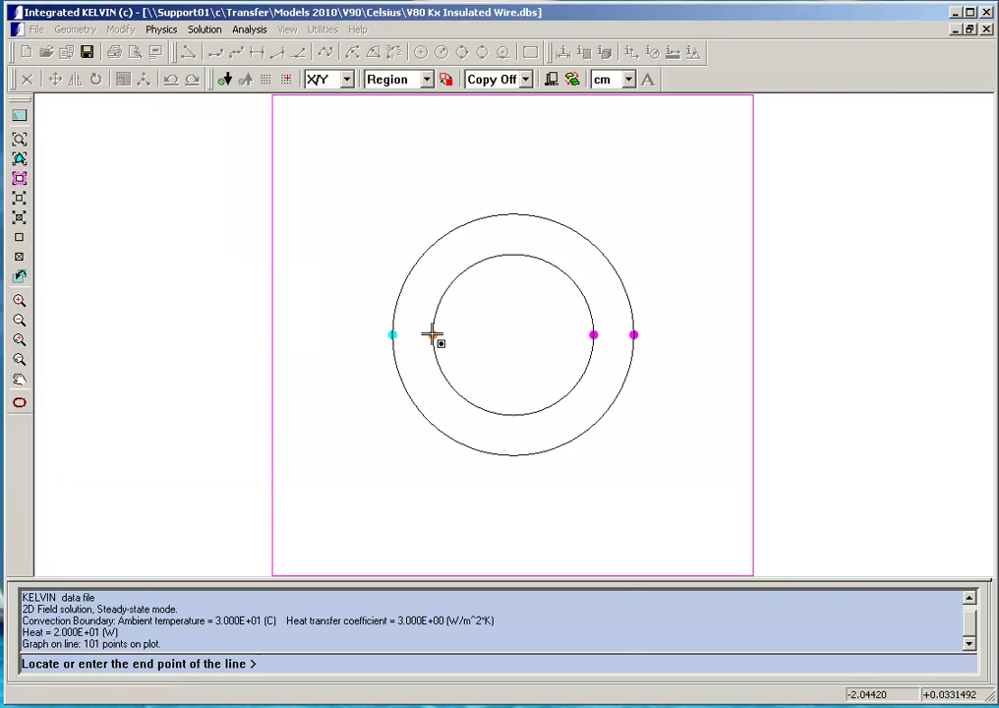
{"action": "left_click", "coordinate": [593, 335]}
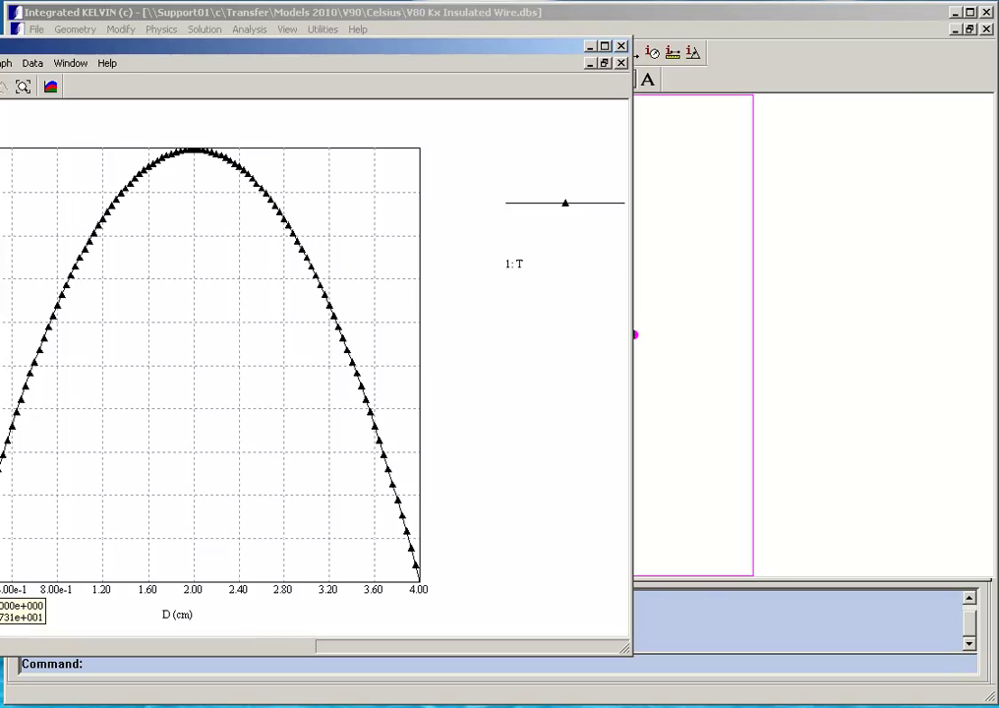
{"action": "left_click_drag", "start_coordinate": [140, 50], "coordinate": [334, 51]}
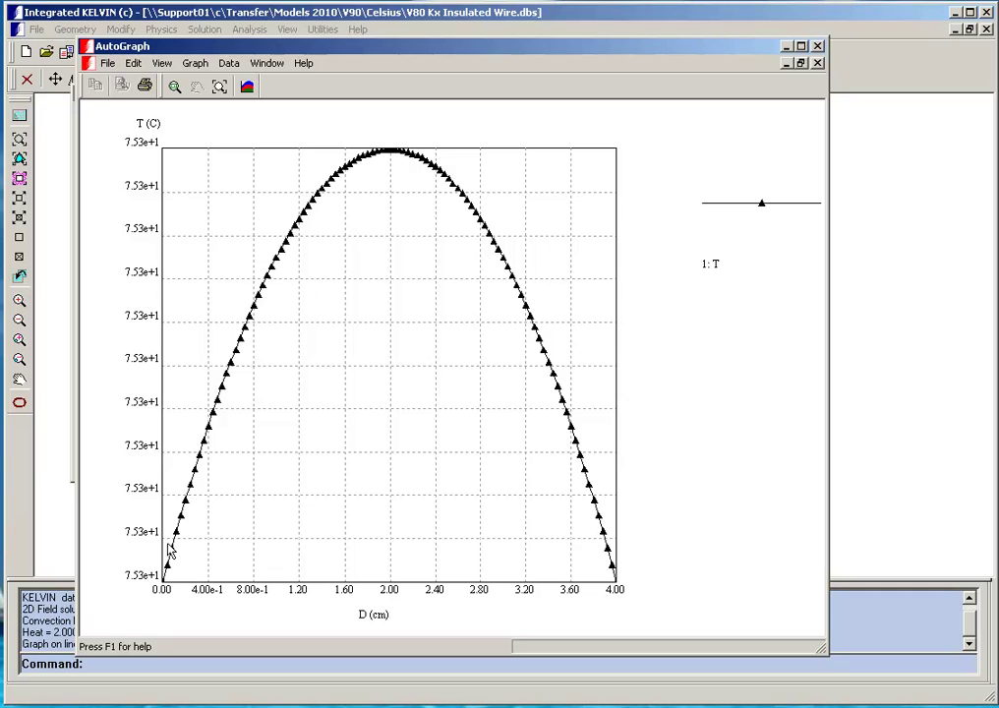
{"action": "mouse_move", "coordinate": [394, 154]}
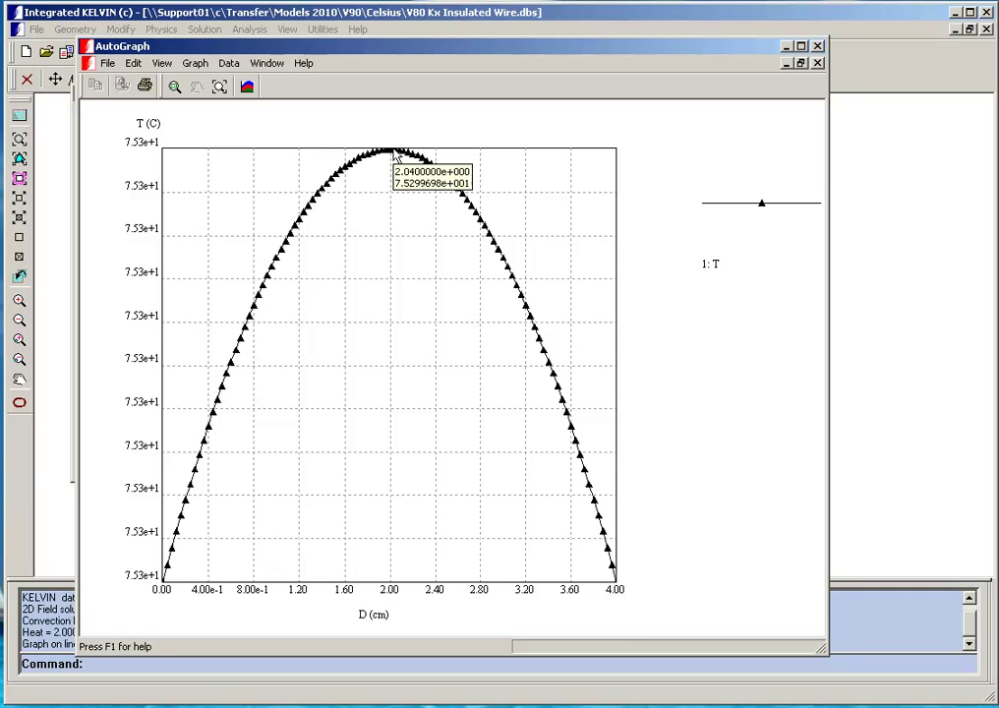
{"action": "left_click", "coordinate": [817, 46]}
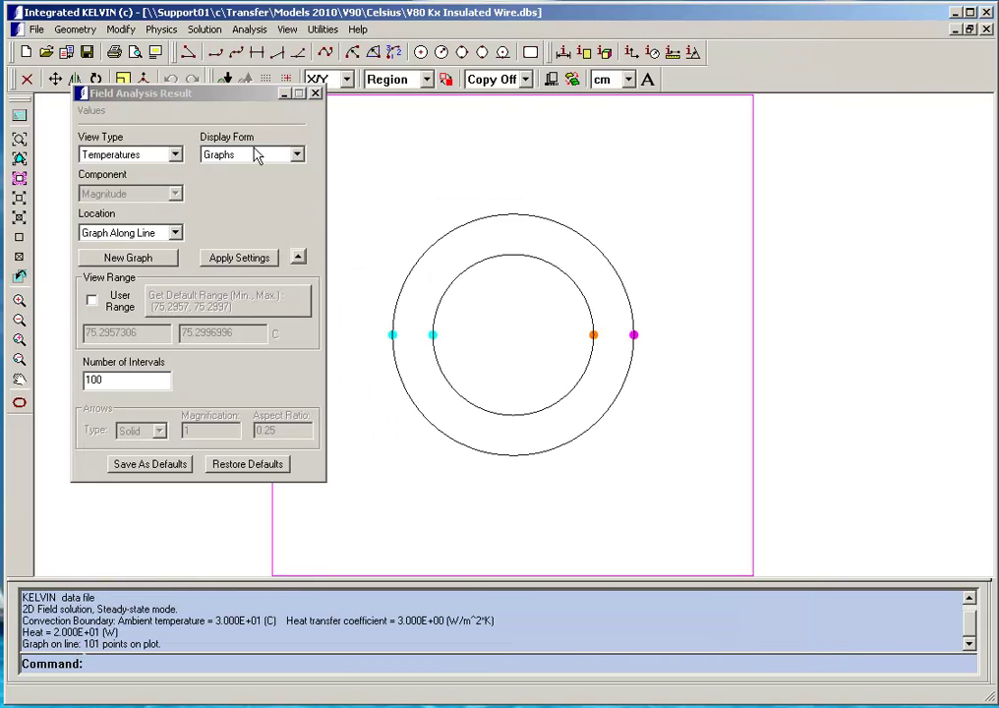
Plot the Q-Field as coarse-density arrows on the core and insulation regions.
{"action": "left_click", "coordinate": [176, 157]}
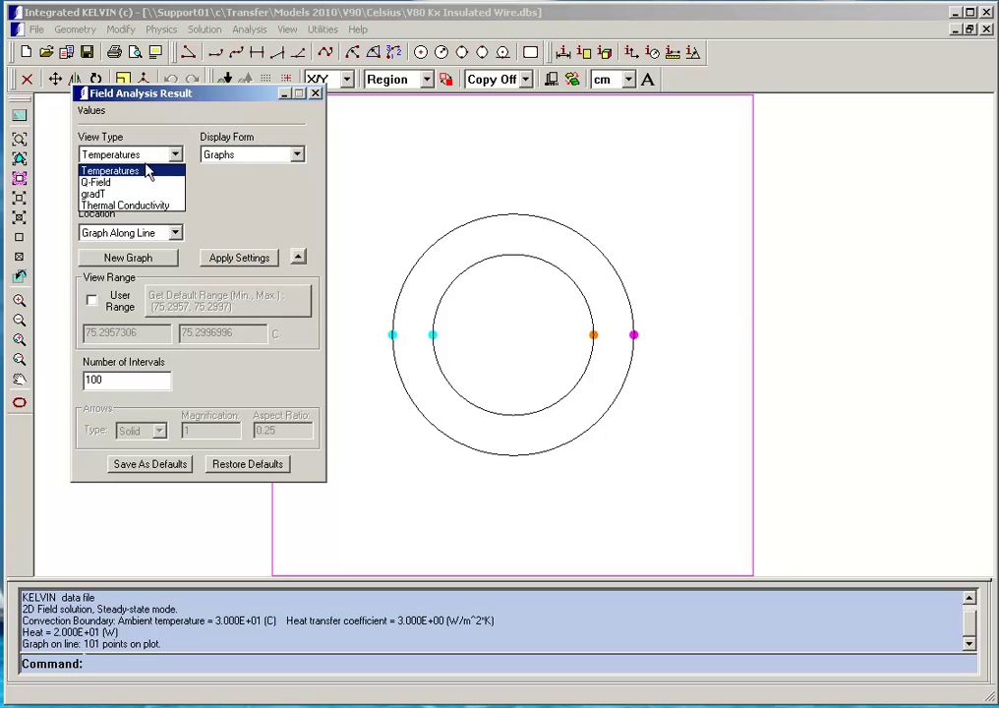
{"action": "left_click", "coordinate": [115, 183]}
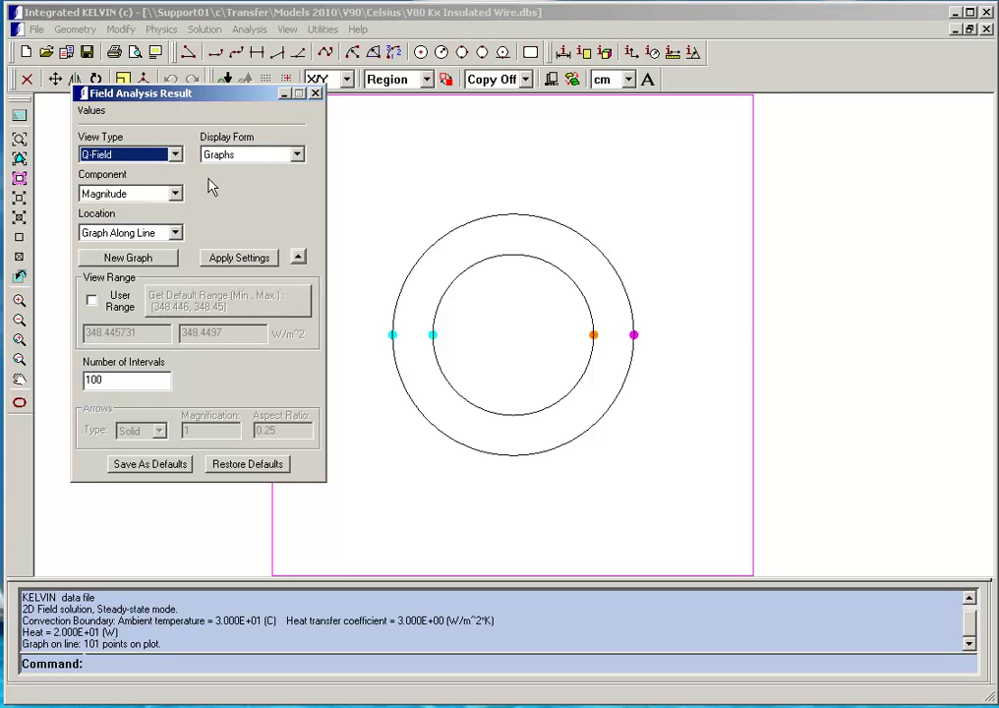
{"action": "left_click", "coordinate": [297, 155]}
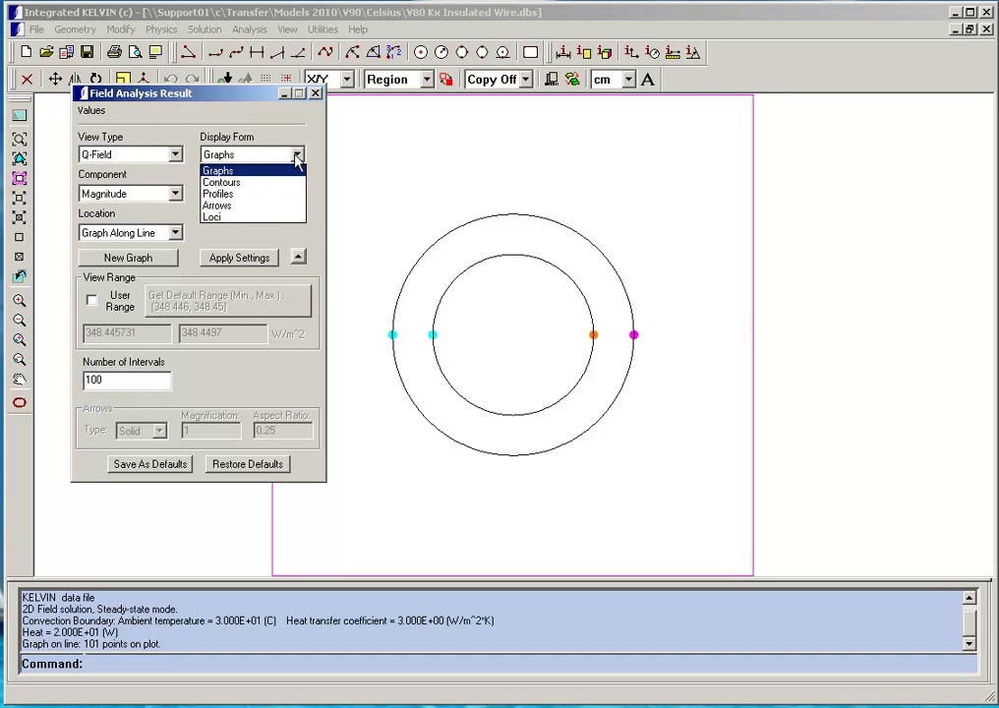
{"action": "left_click", "coordinate": [241, 205]}
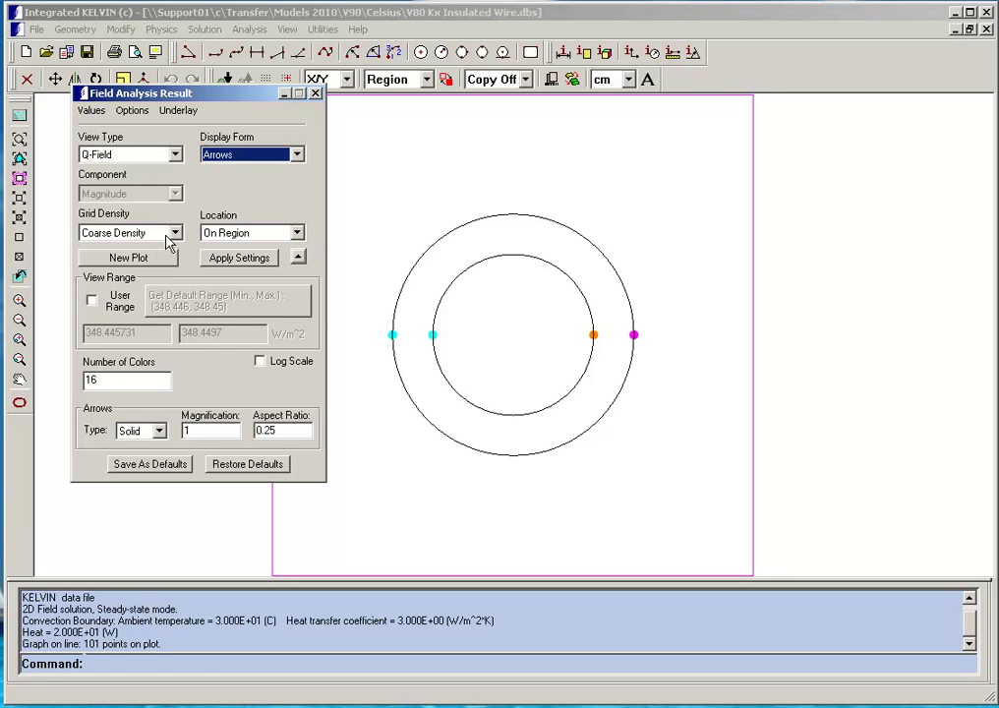
{"action": "left_click", "coordinate": [140, 260]}
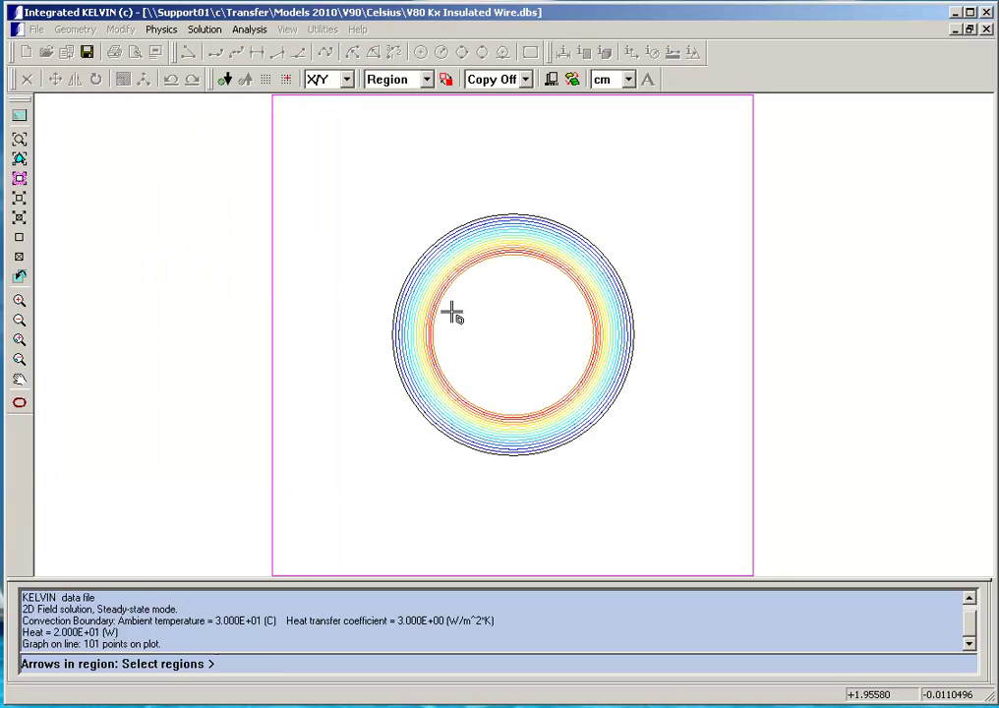
{"action": "left_click", "coordinate": [448, 263]}
{"action": "right_click", "coordinate": [449, 260]}
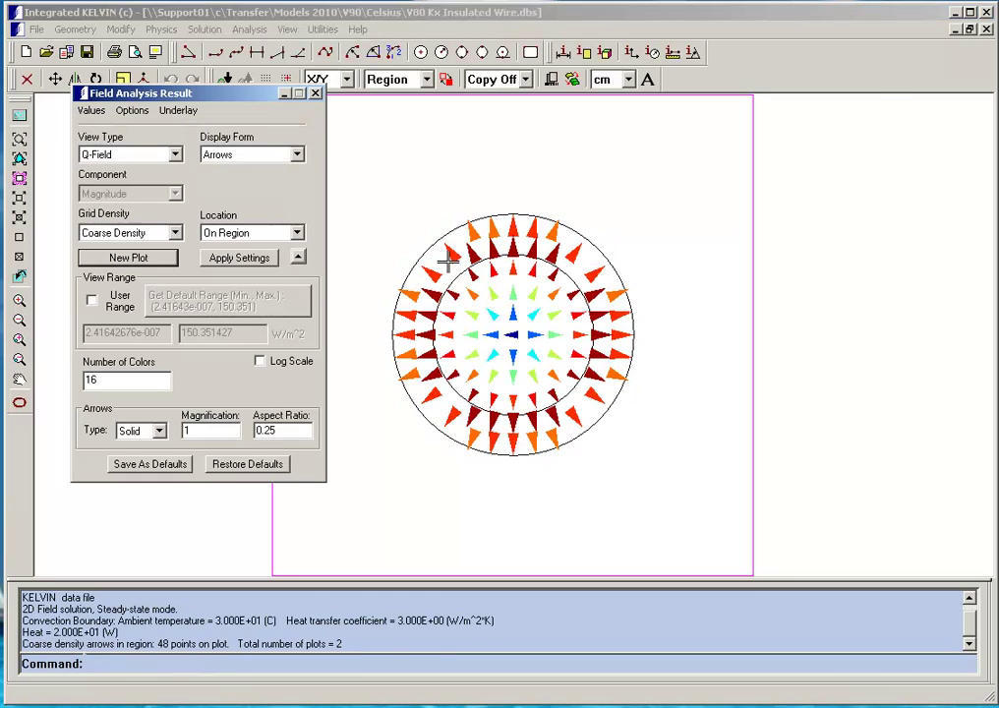